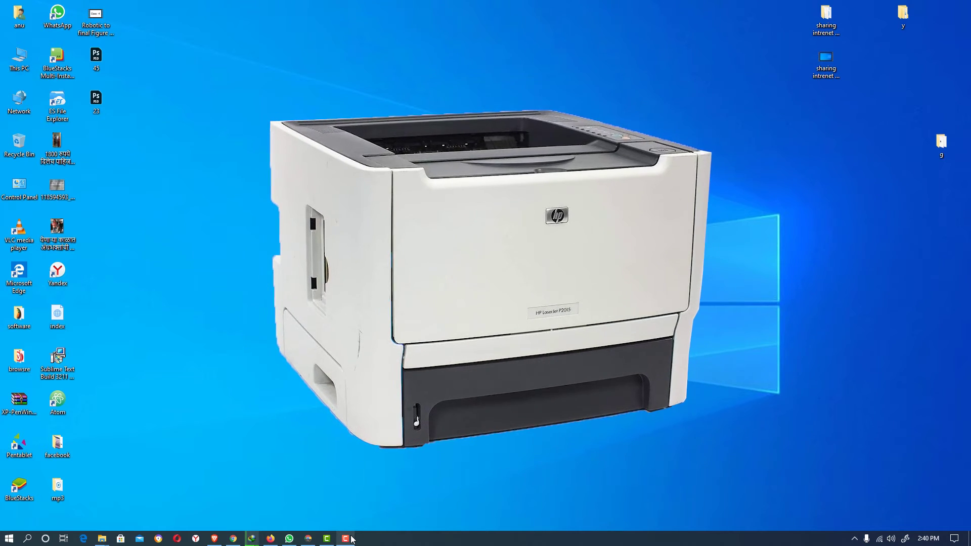
# Download the HP Laserjet p2015 usb folder from MEGA as a single 19.9 MB zip.
pyautogui.click(308, 539)
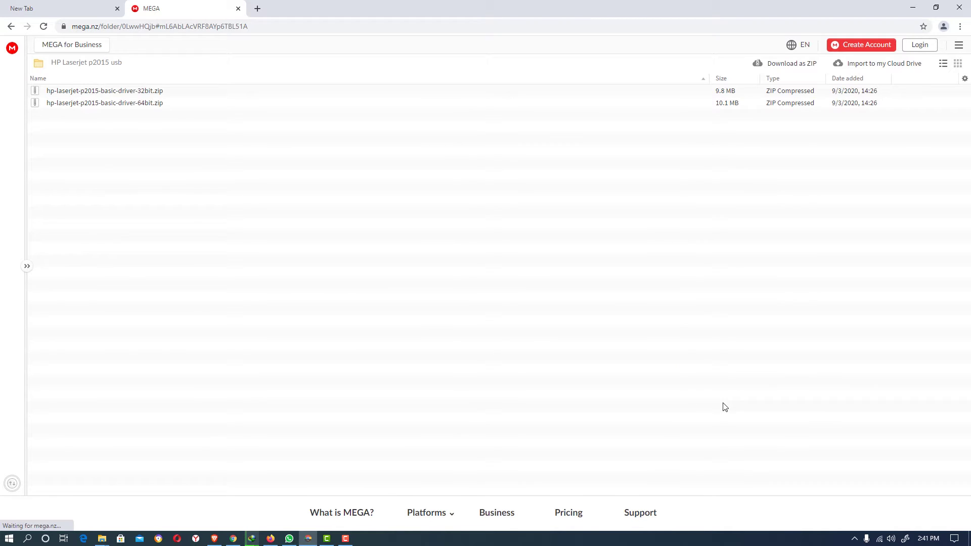
pyautogui.click(787, 64)
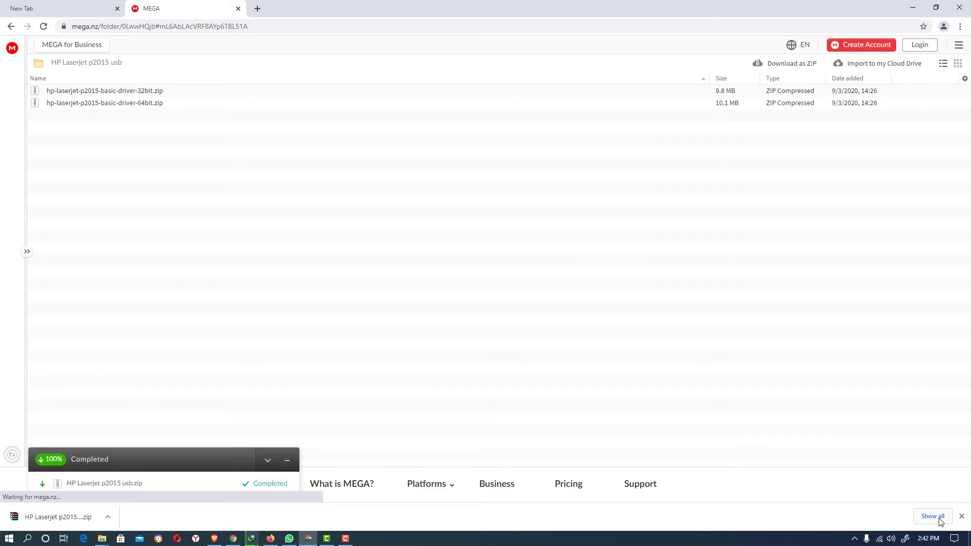
# Move the downloaded 'HP Laserjet p2015 usb.zip' from the Downloads folder onto the desktop.
pyautogui.click(933, 517)
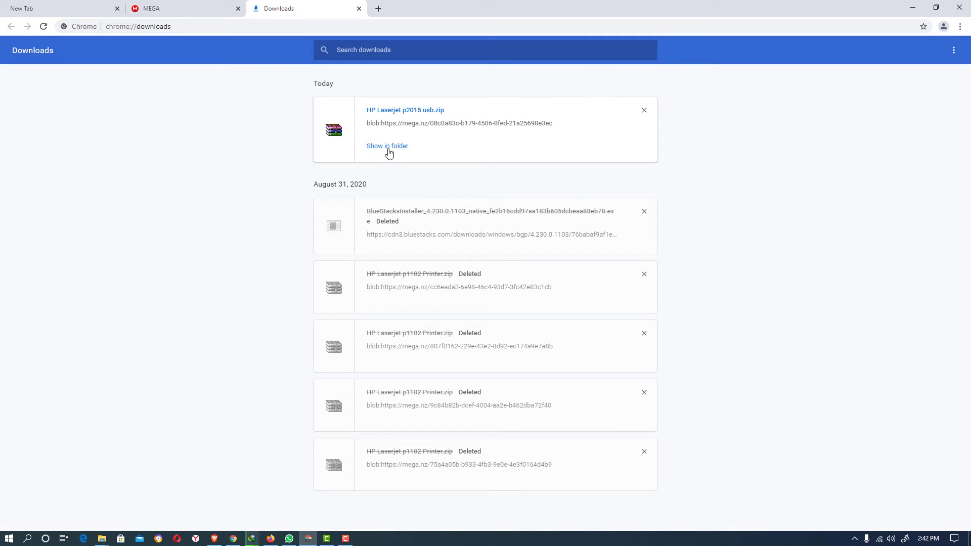
pyautogui.click(389, 147)
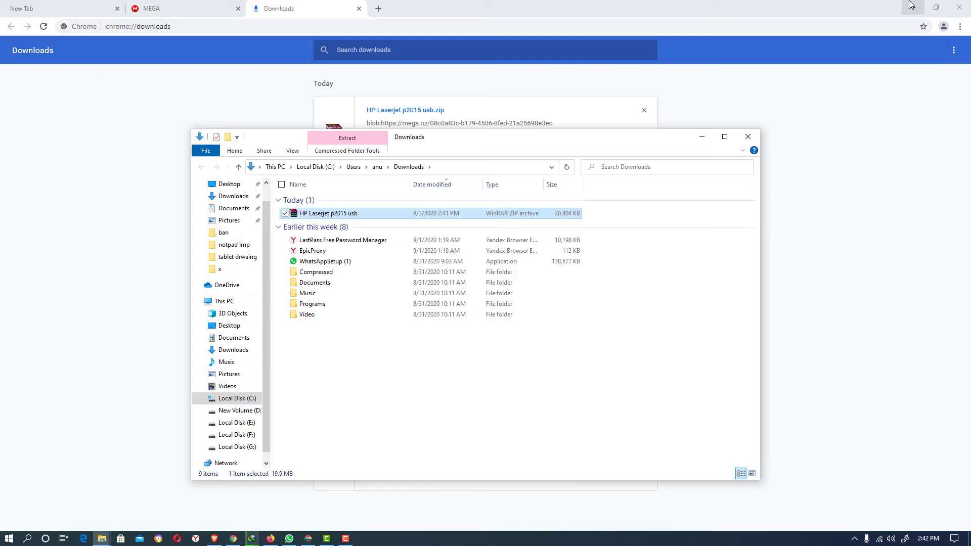
pyautogui.click(911, 5)
pyautogui.moveTo(340, 213); pyautogui.dragTo(727, 140)
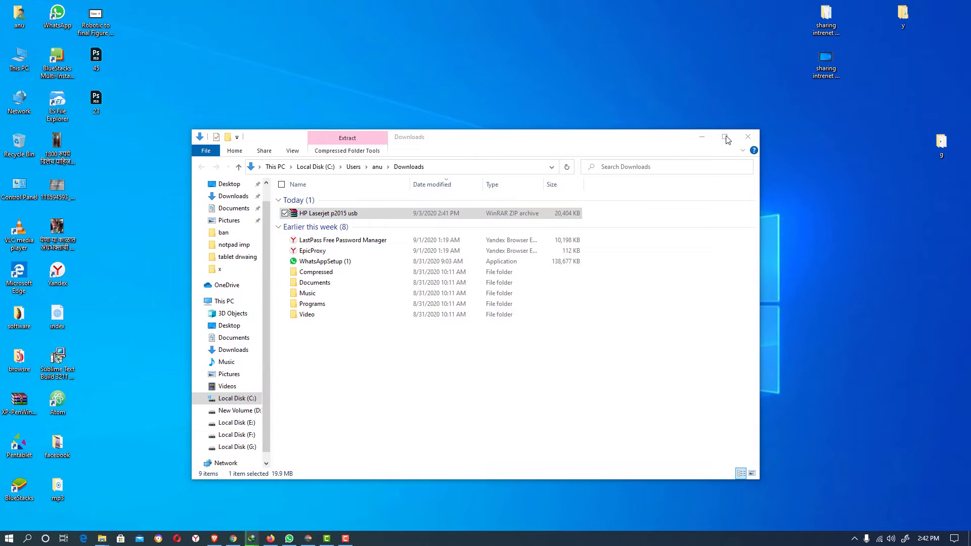
pyautogui.click(702, 136)
pyautogui.moveTo(520, 61); pyautogui.dragTo(487, 256)
# Extract the zip into an 'HP Laserjet p2015 usb' folder and place it mid-desktop.
pyautogui.rightClick(487, 234)
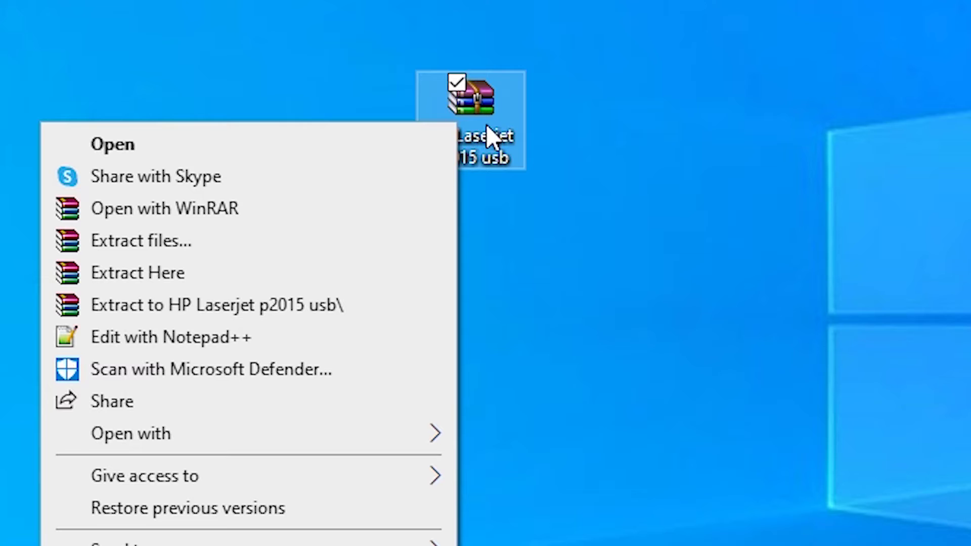
pyautogui.click(149, 242)
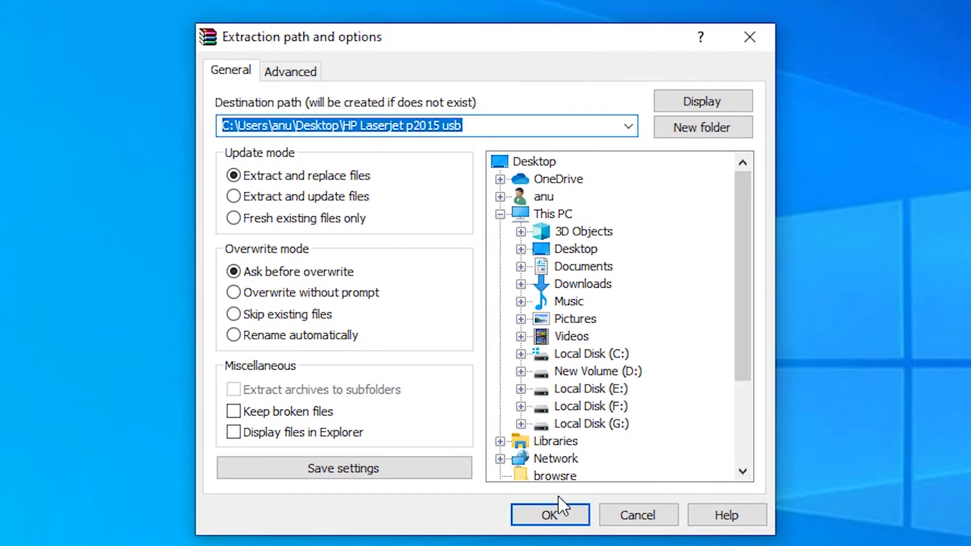
pyautogui.click(557, 509)
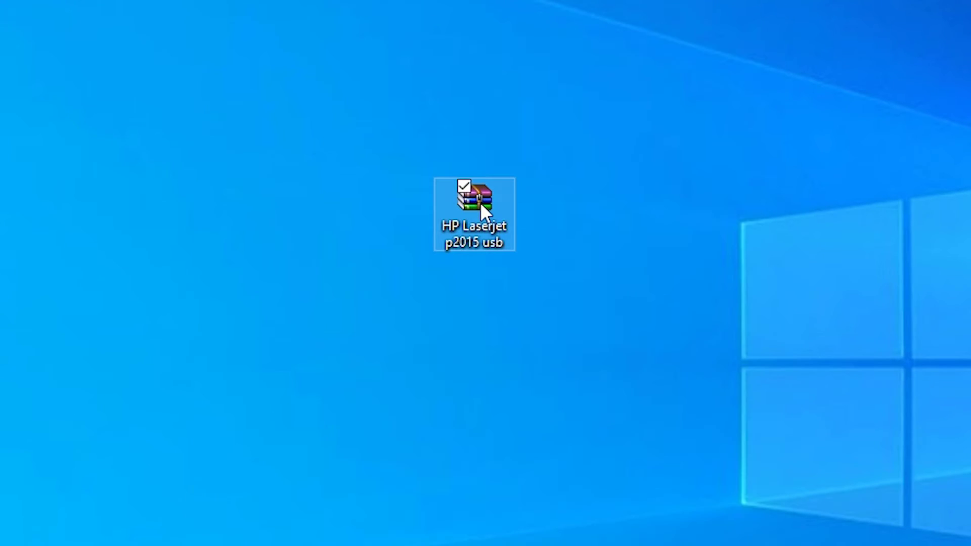
pyautogui.moveTo(481, 205); pyautogui.dragTo(107, 196)
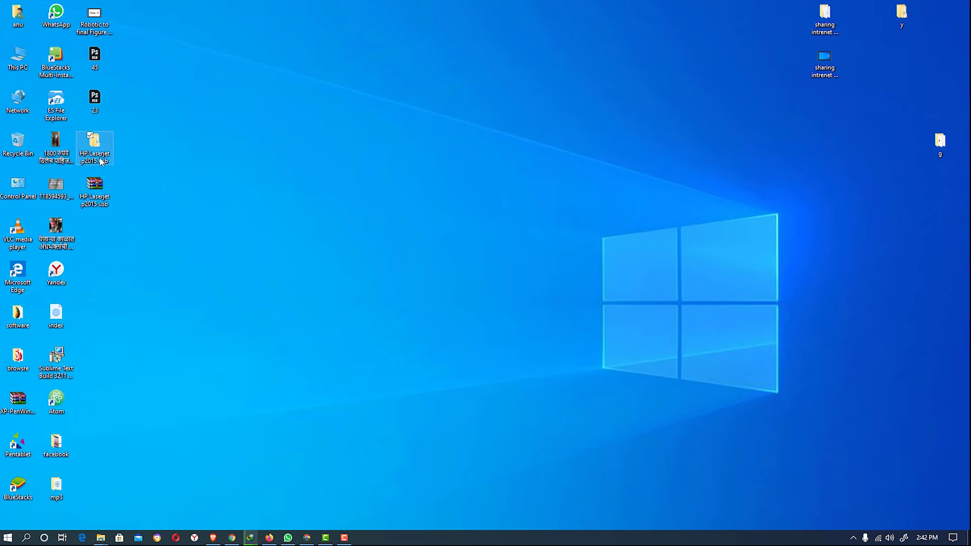
pyautogui.moveTo(101, 160); pyautogui.dragTo(445, 246)
# Open the inner HP Laserjet p2015 usb folder and show its driver archives as large icons.
pyautogui.doubleClick(445, 224)
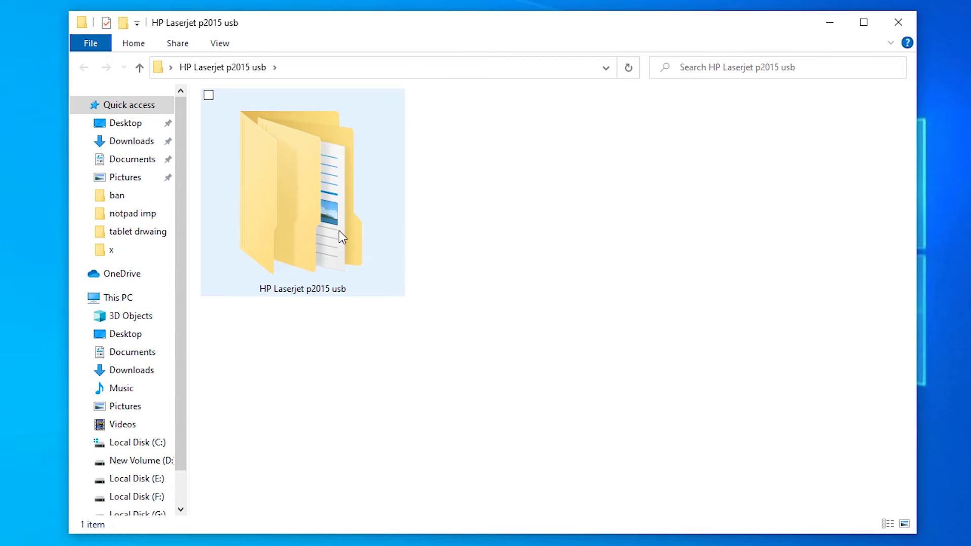
pyautogui.doubleClick(270, 307)
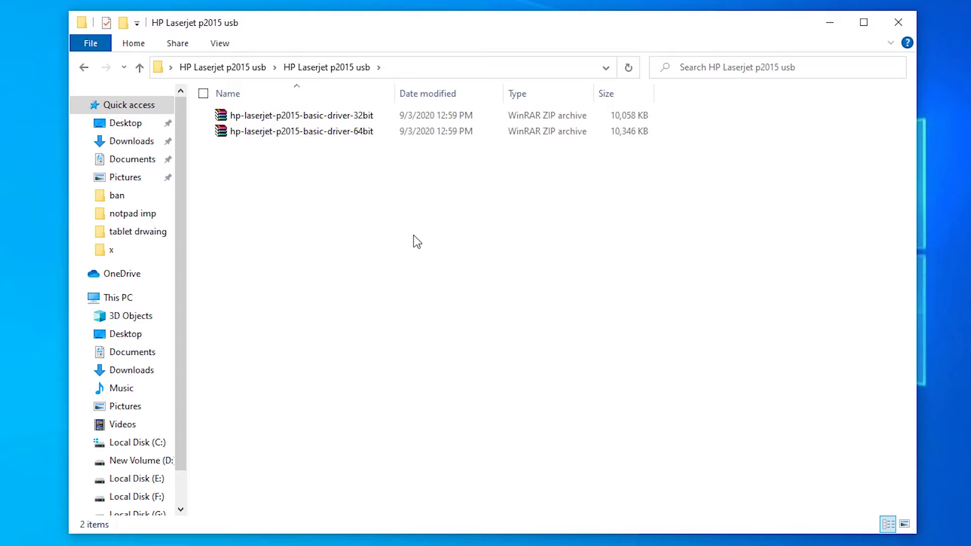
pyautogui.rightClick(402, 316)
pyautogui.moveTo(278, 247)
pyautogui.click(451, 263)
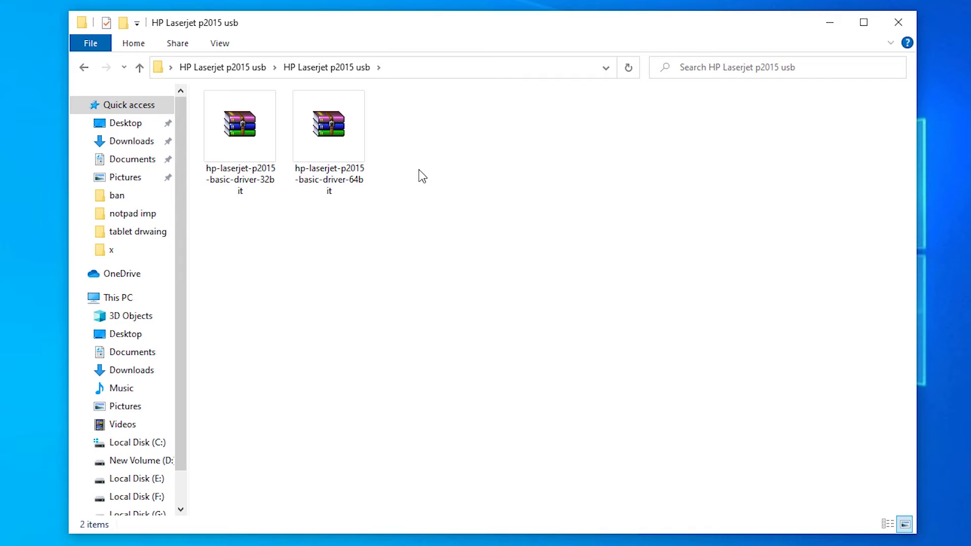
# Extract the 64-bit driver archive into its own folder and open it.
pyautogui.rightClick(353, 146)
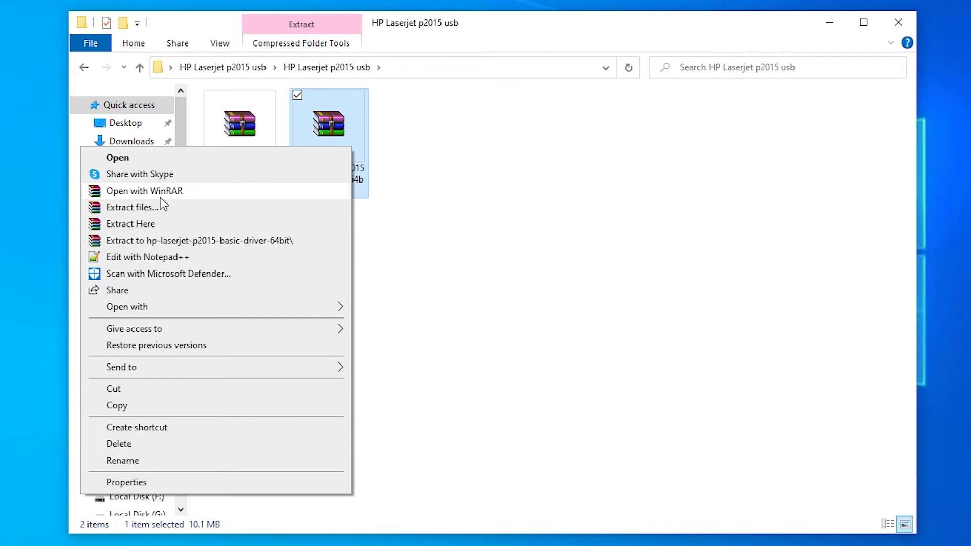
pyautogui.click(158, 210)
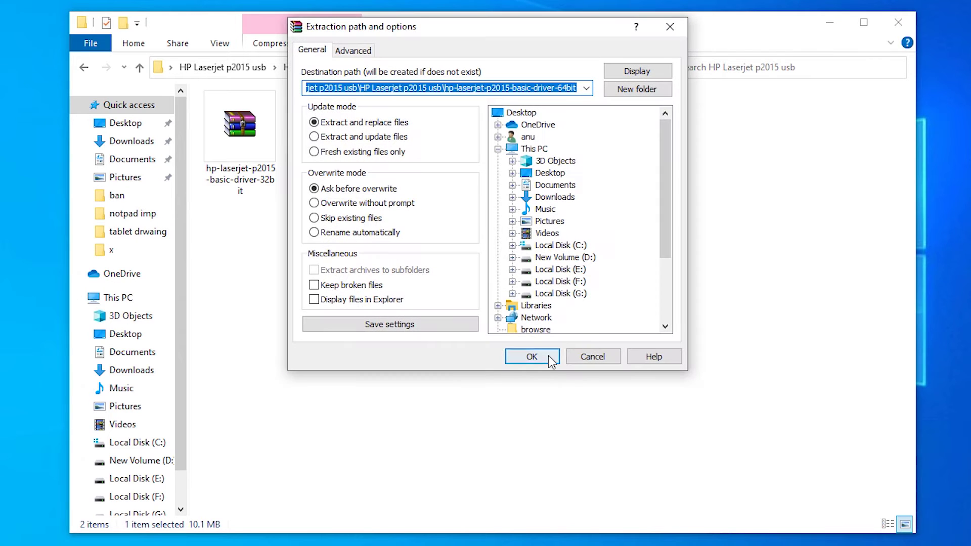
pyautogui.click(550, 360)
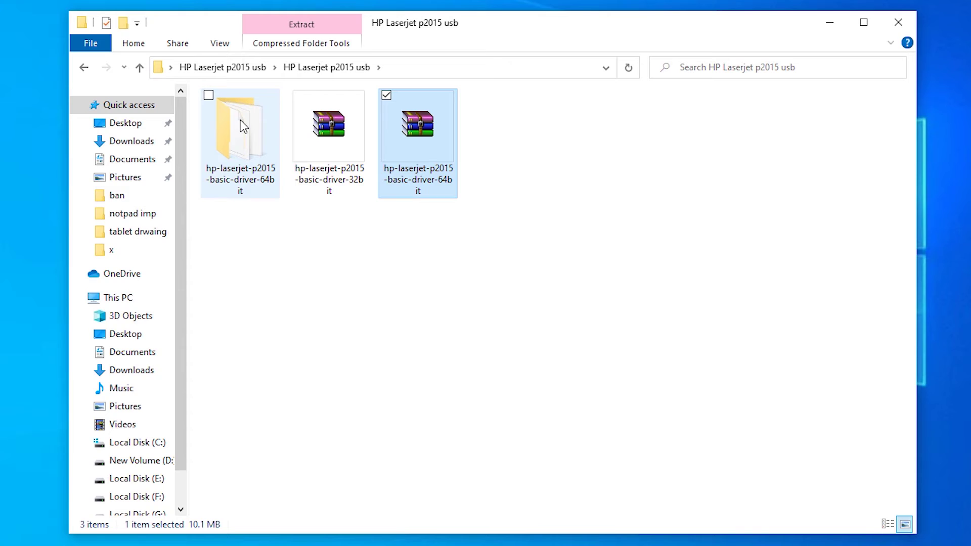
pyautogui.doubleClick(241, 144)
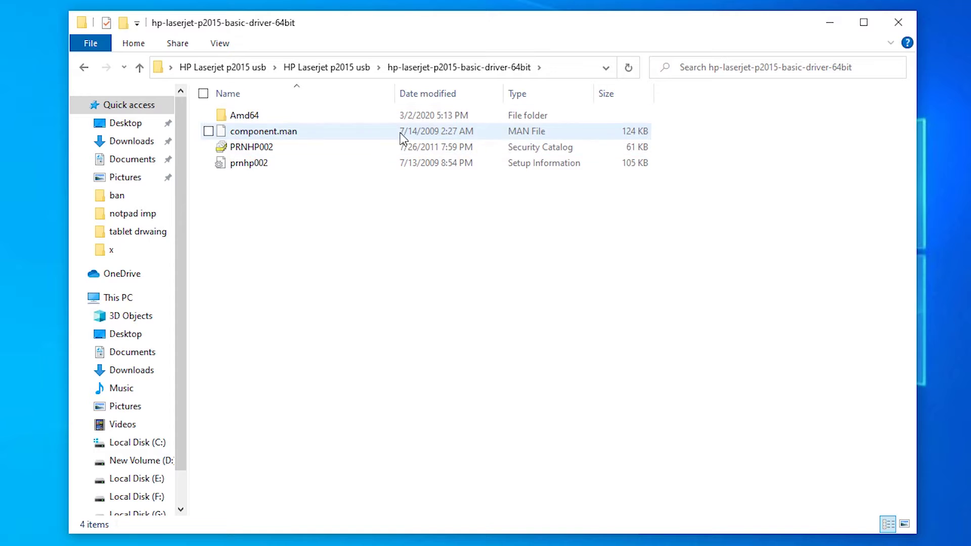
# Find Control Panel from the Start search with 'co' and open Devices and Printers.
pyautogui.click(830, 22)
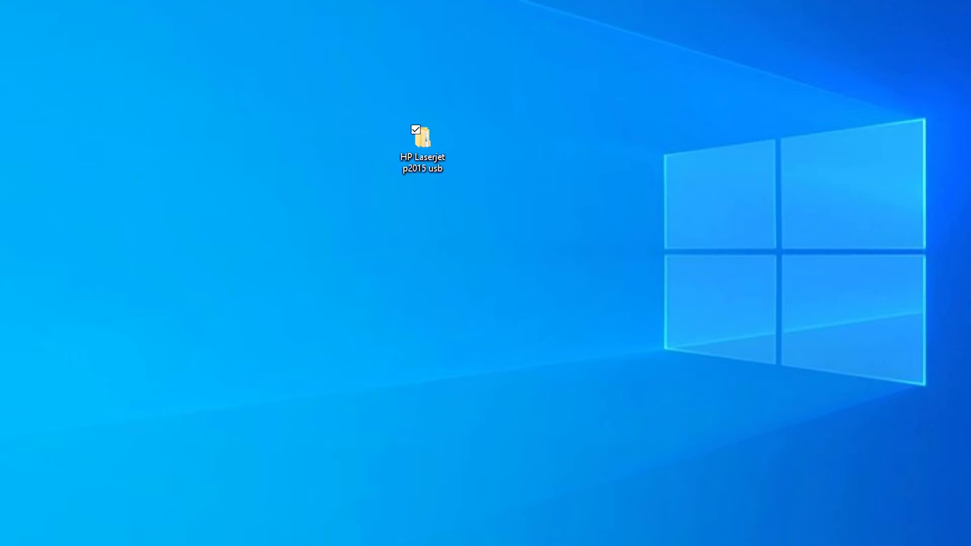
pyautogui.click(4, 538)
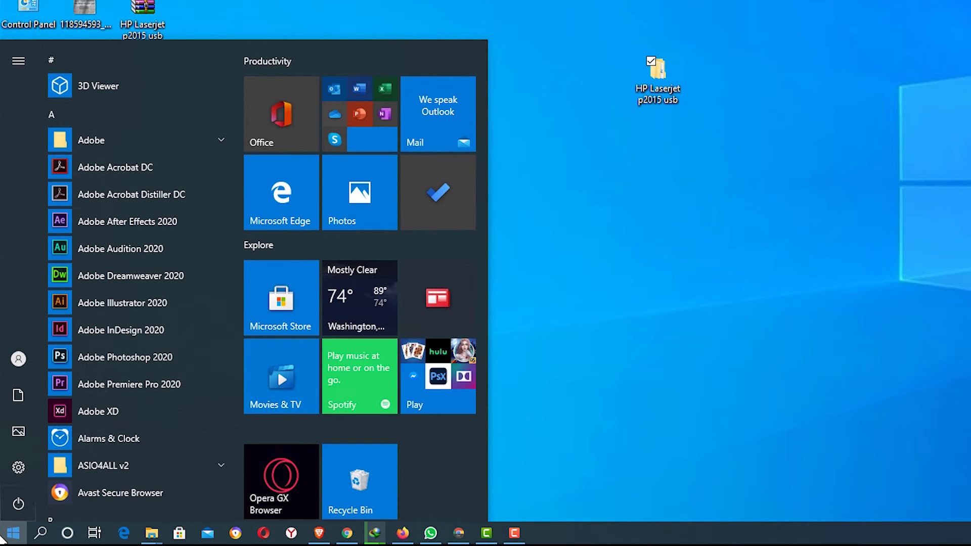
pyautogui.write('co')
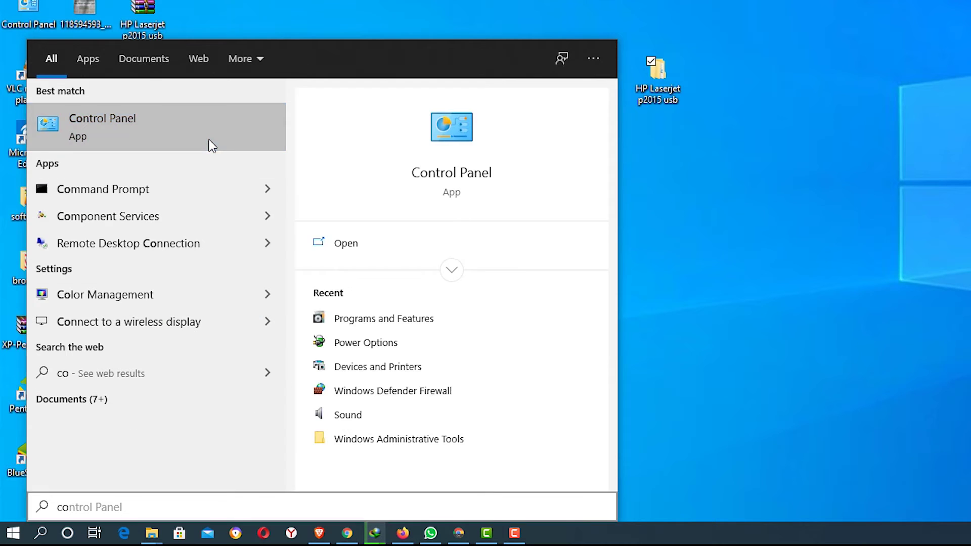
pyautogui.click(211, 146)
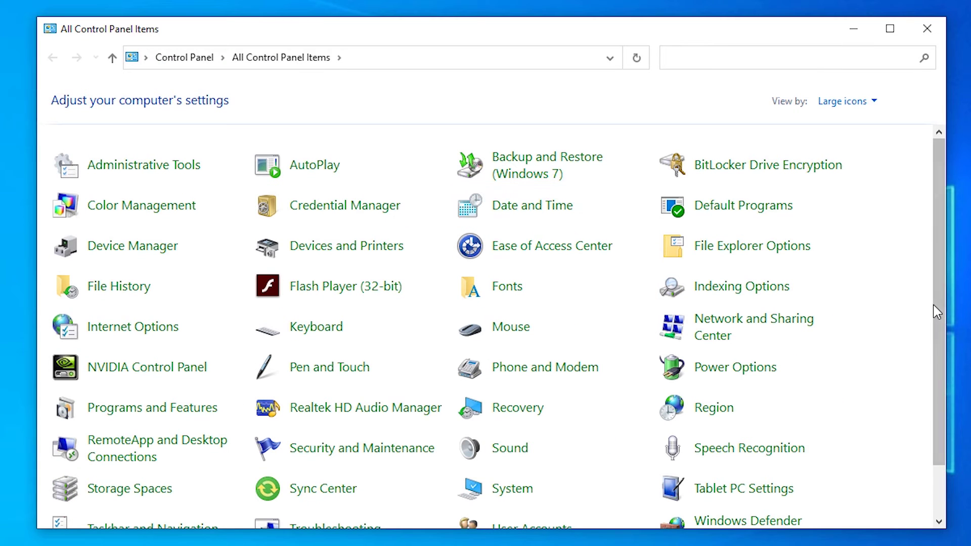
pyautogui.moveTo(936, 313); pyautogui.dragTo(937, 316)
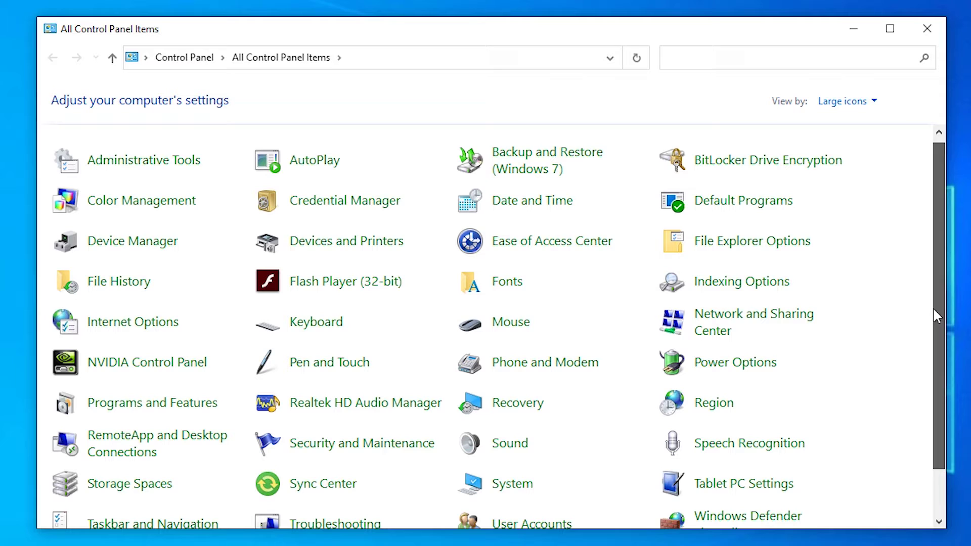
pyautogui.click(364, 252)
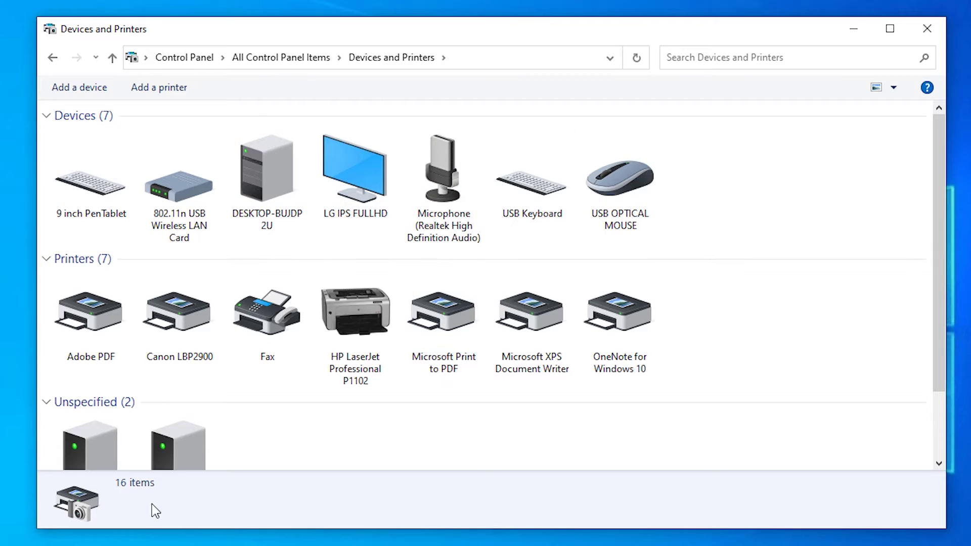
# Add an unlisted printer manually, using the existing USB001 virtual USB port.
pyautogui.click(168, 89)
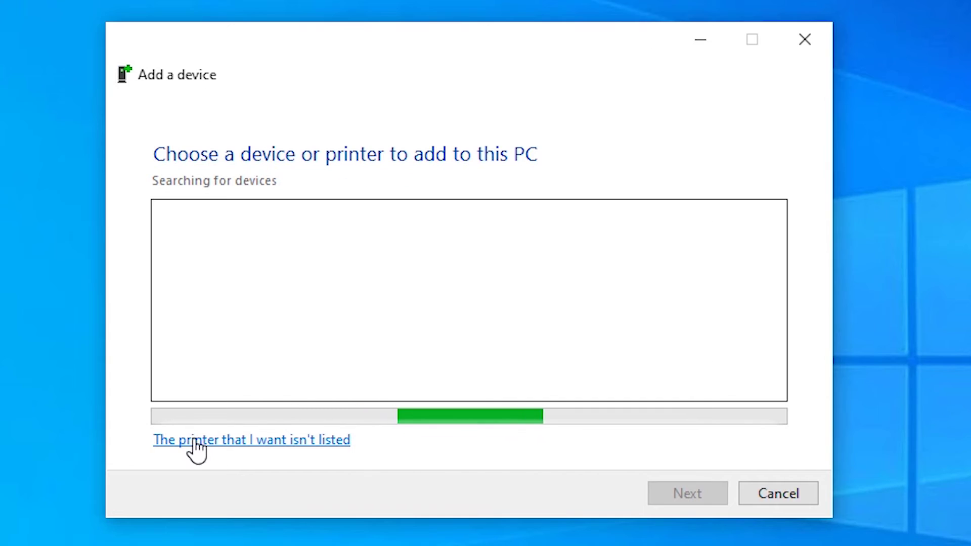
pyautogui.click(251, 446)
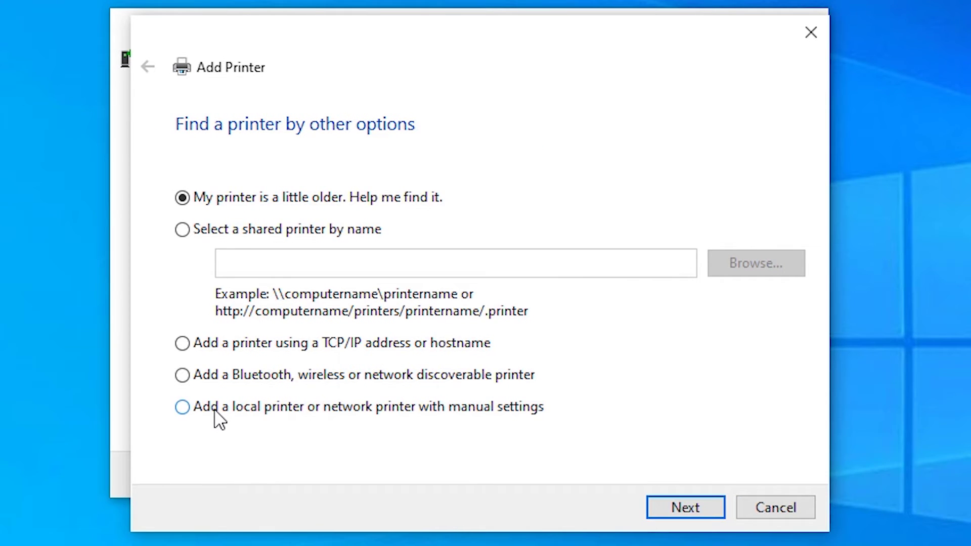
pyautogui.click(705, 506)
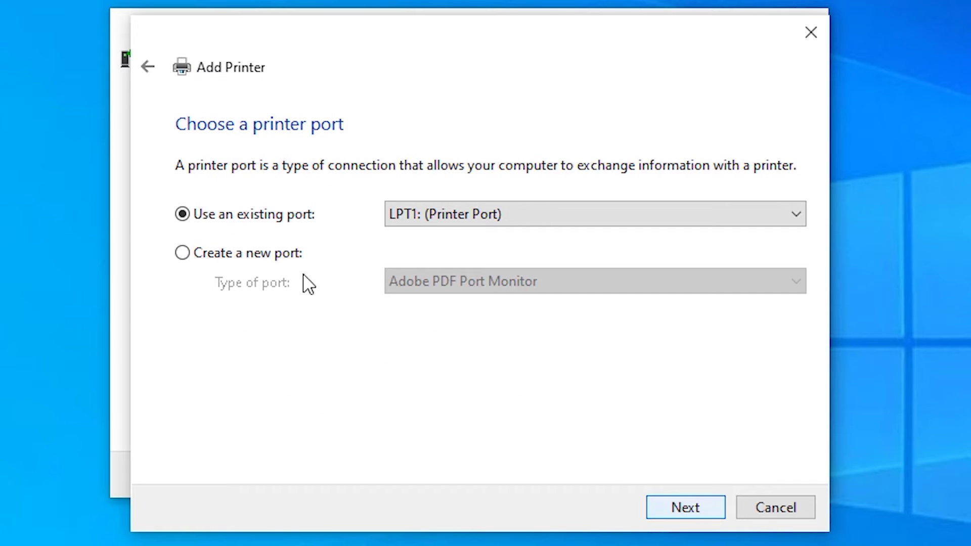
pyautogui.click(441, 214)
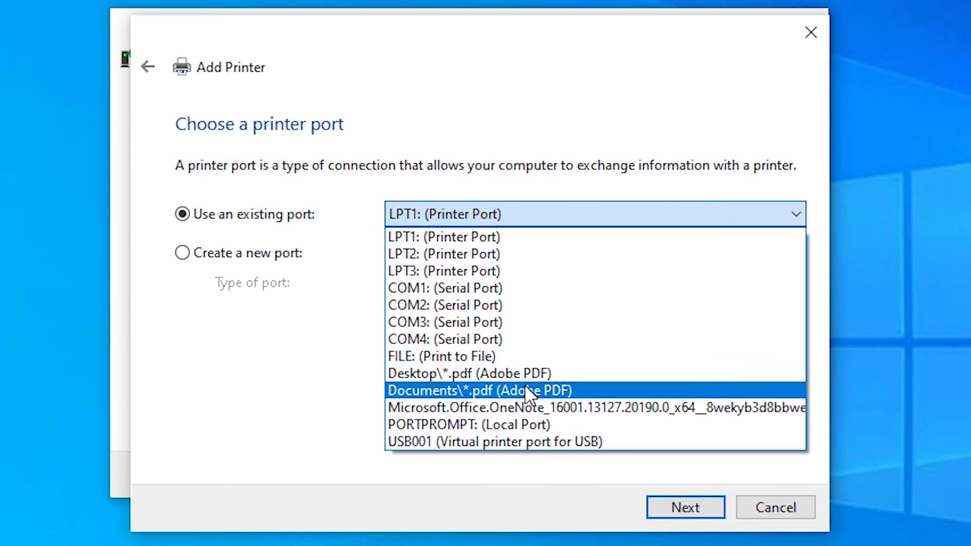
pyautogui.click(535, 444)
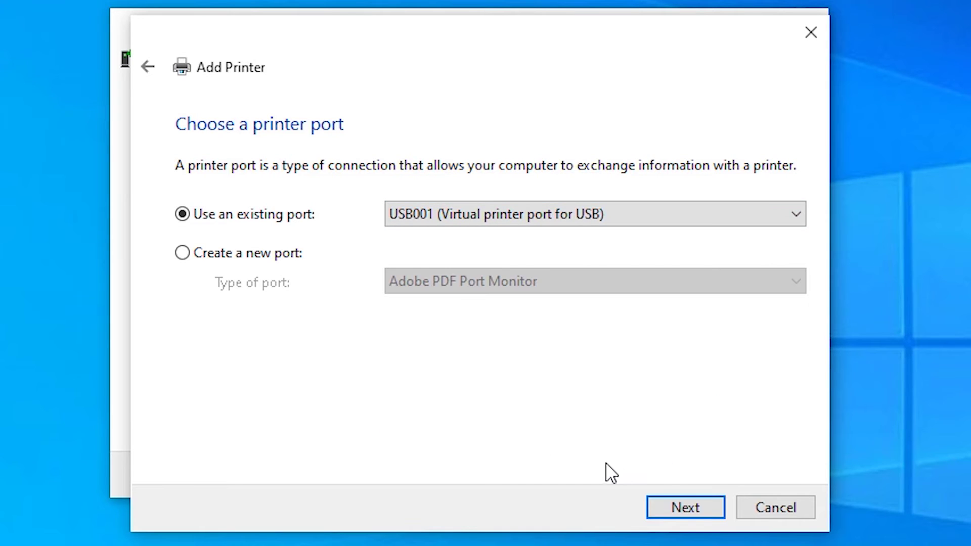
pyautogui.click(690, 508)
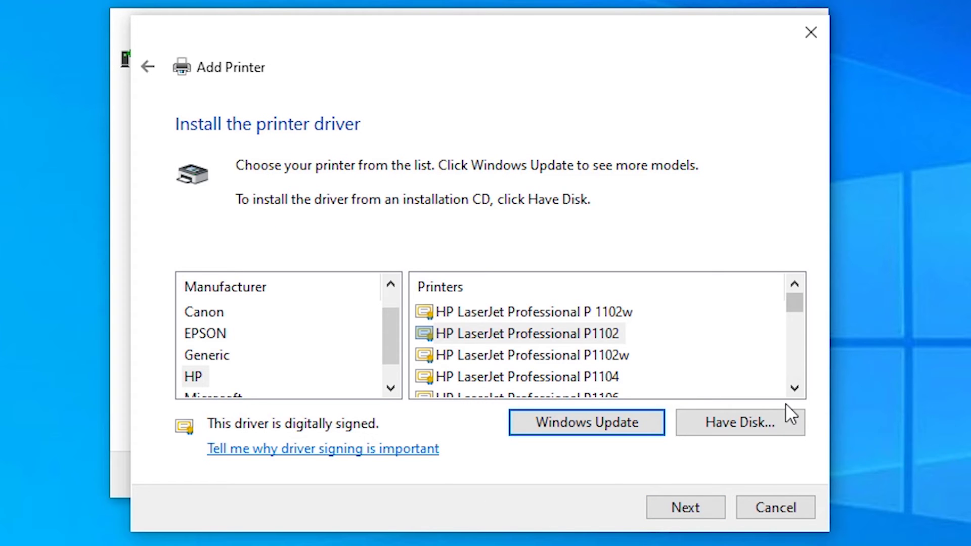
# Load the driver from prnhp002.inf in Desktop > HP Laserjet p2015 usb > 64-bit basic driver folder.
pyautogui.click(761, 427)
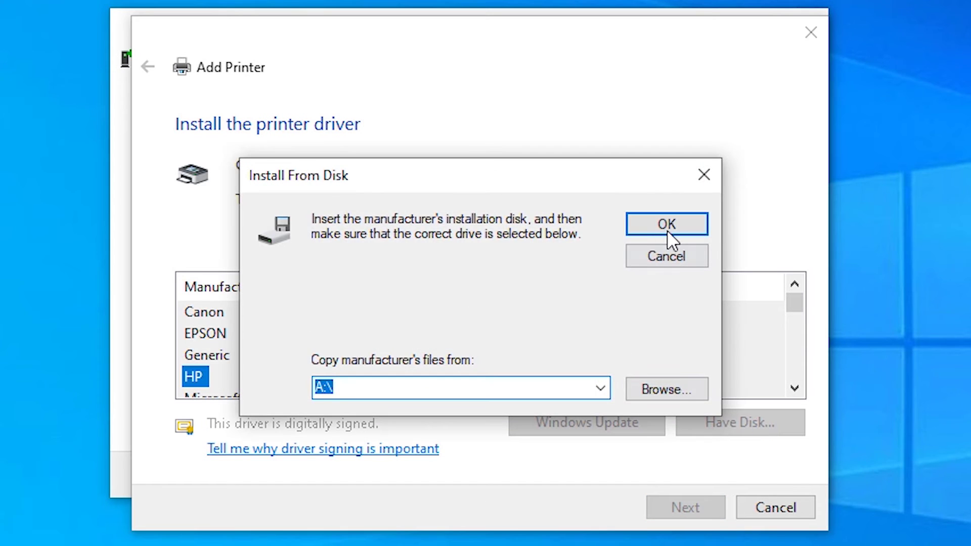
pyautogui.click(682, 389)
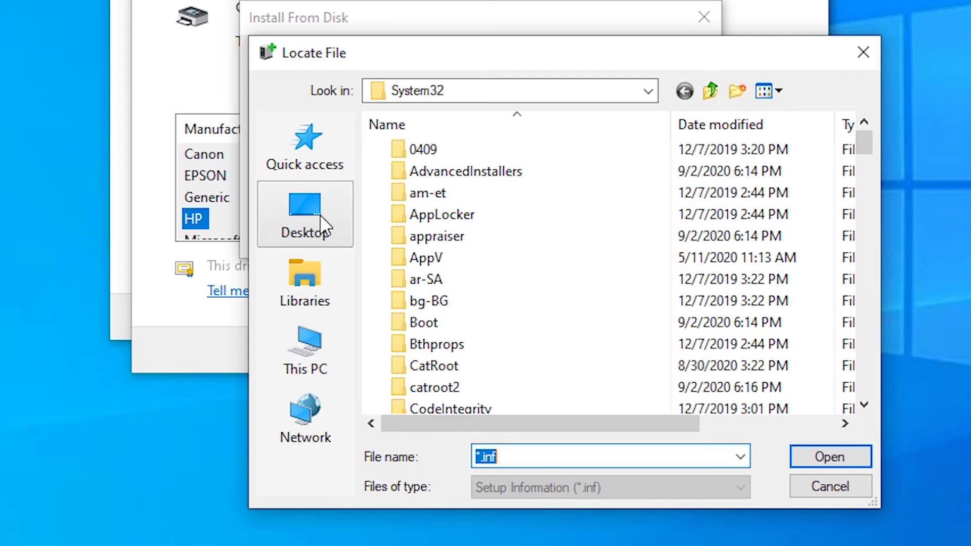
pyautogui.click(321, 216)
pyautogui.moveTo(865, 218); pyautogui.dragTo(869, 353)
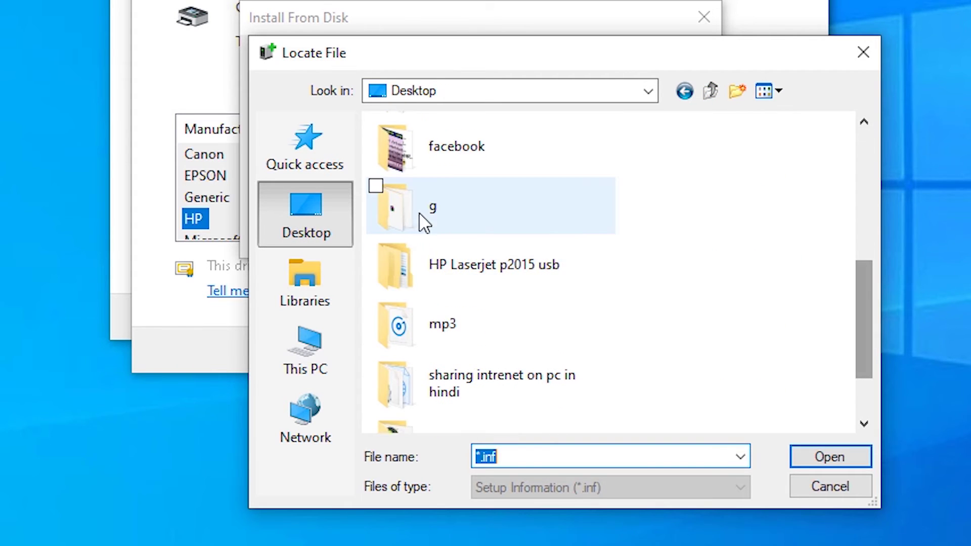
pyautogui.doubleClick(537, 283)
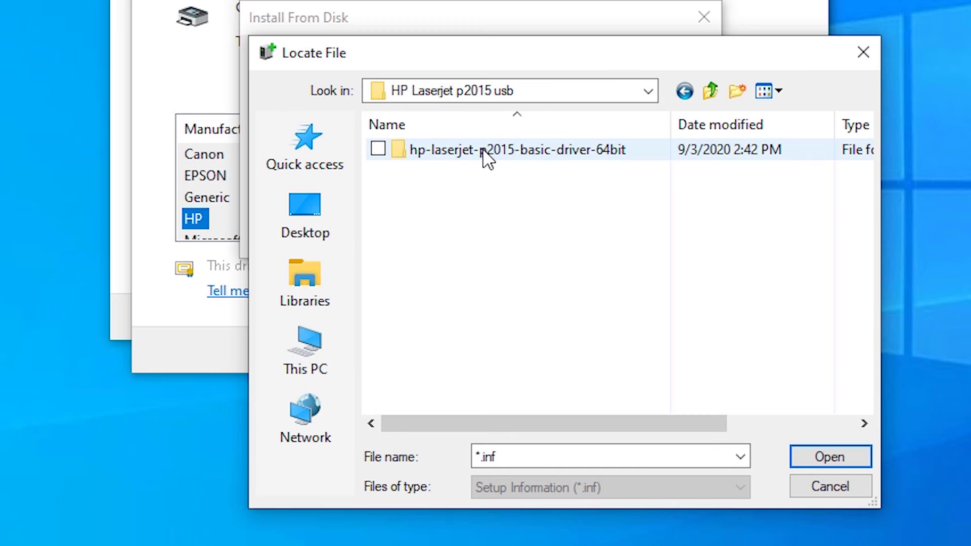
pyautogui.doubleClick(499, 155)
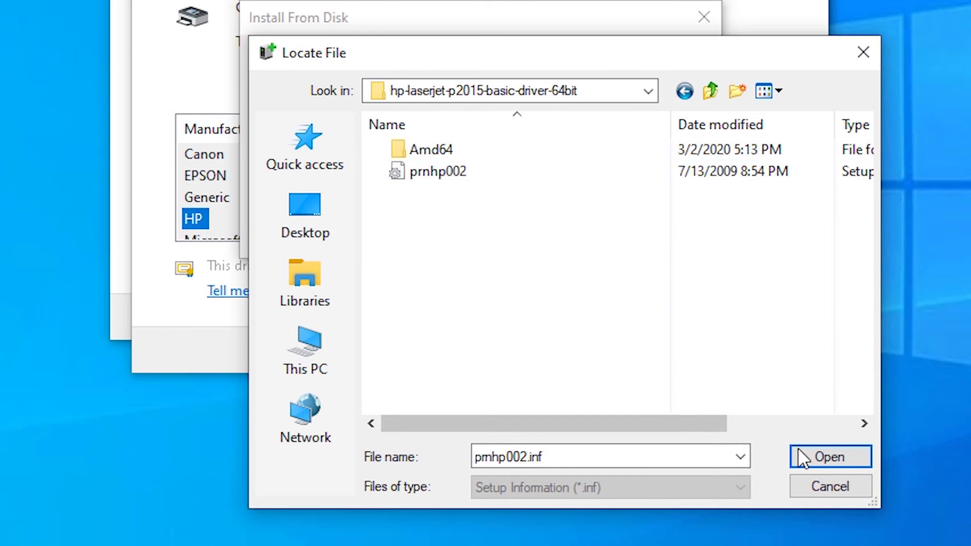
pyautogui.click(829, 458)
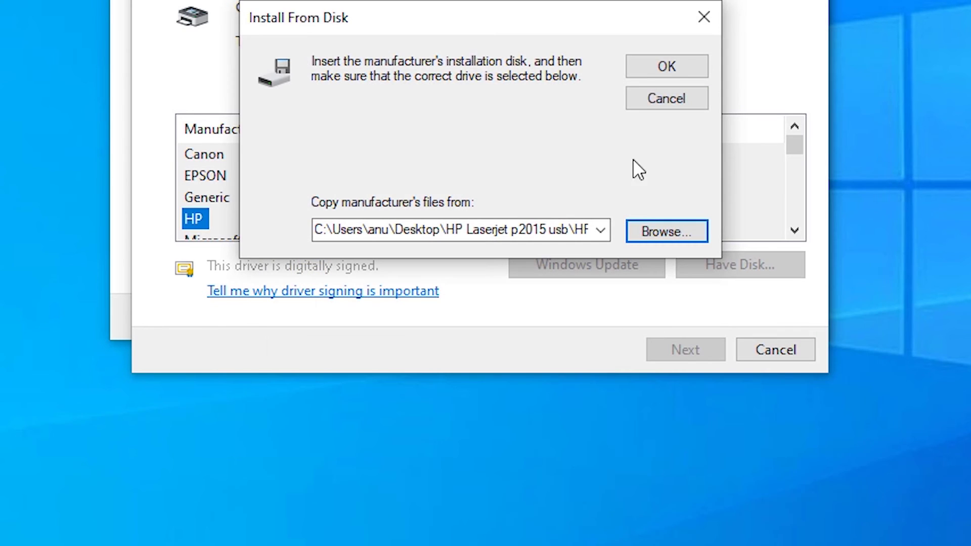
pyautogui.click(651, 70)
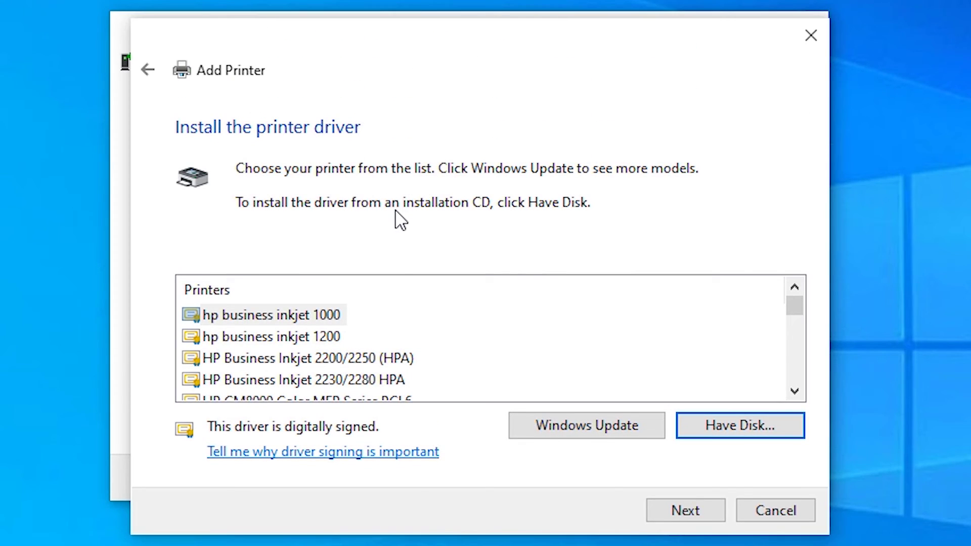
# Choose HP LaserJet P2015 PCL6 from the HP model list and install it under its default name.
pyautogui.click(798, 392)
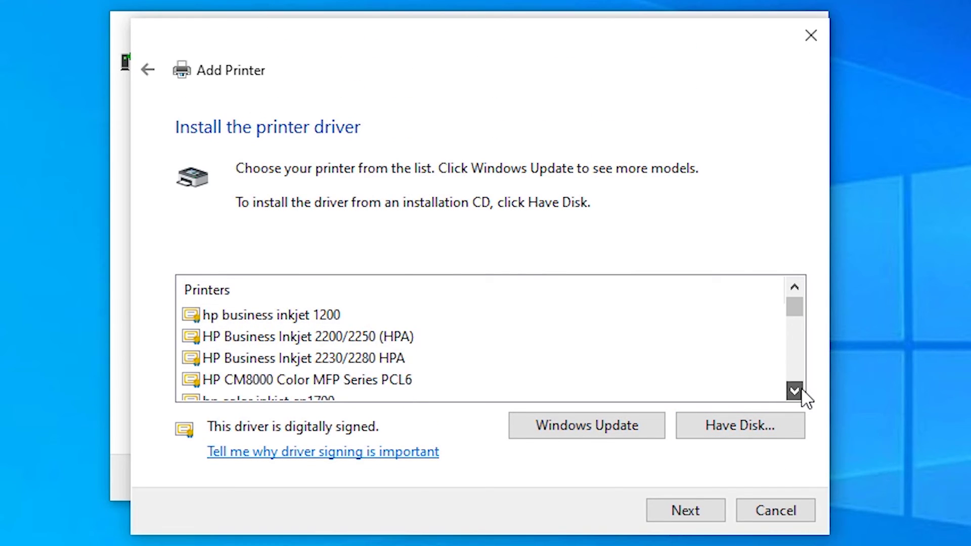
pyautogui.click(799, 392)
pyautogui.click(799, 392)
pyautogui.click(799, 392)
pyautogui.click(800, 392)
pyautogui.click(800, 392)
pyautogui.click(801, 391)
pyautogui.click(801, 391)
pyautogui.click(795, 392)
pyautogui.click(795, 392)
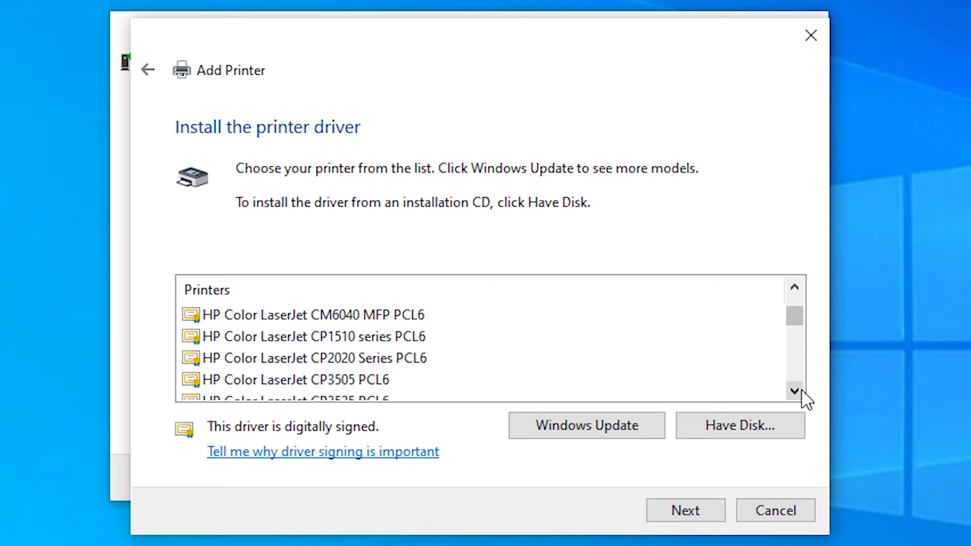
pyautogui.click(795, 392)
pyautogui.click(795, 392)
pyautogui.click(795, 392)
pyautogui.click(796, 392)
pyautogui.click(795, 392)
pyautogui.click(795, 392)
pyautogui.click(801, 393)
pyautogui.click(801, 392)
pyautogui.click(801, 393)
pyautogui.click(801, 393)
pyautogui.click(802, 392)
pyautogui.click(801, 392)
pyautogui.click(801, 393)
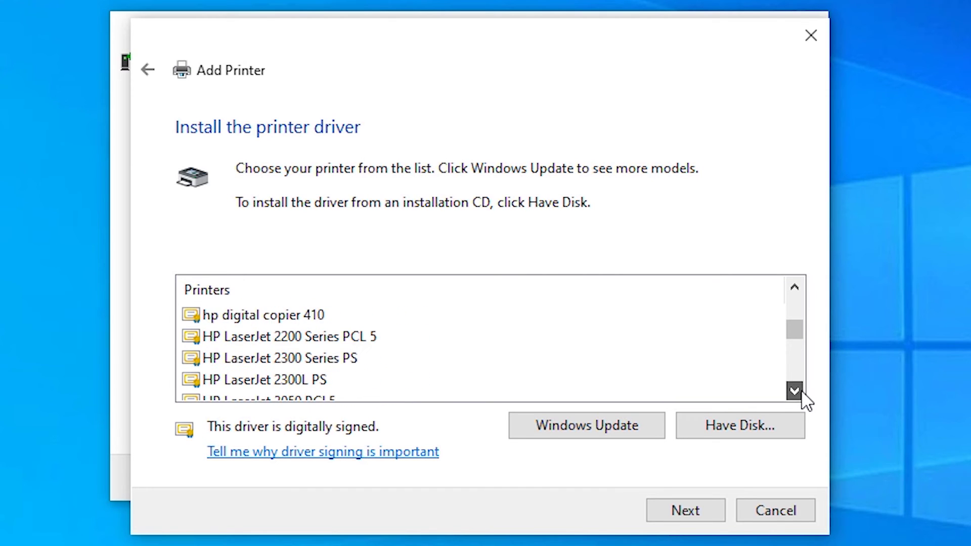
pyautogui.click(801, 393)
pyautogui.click(801, 392)
pyautogui.click(801, 392)
pyautogui.click(801, 393)
pyautogui.click(801, 393)
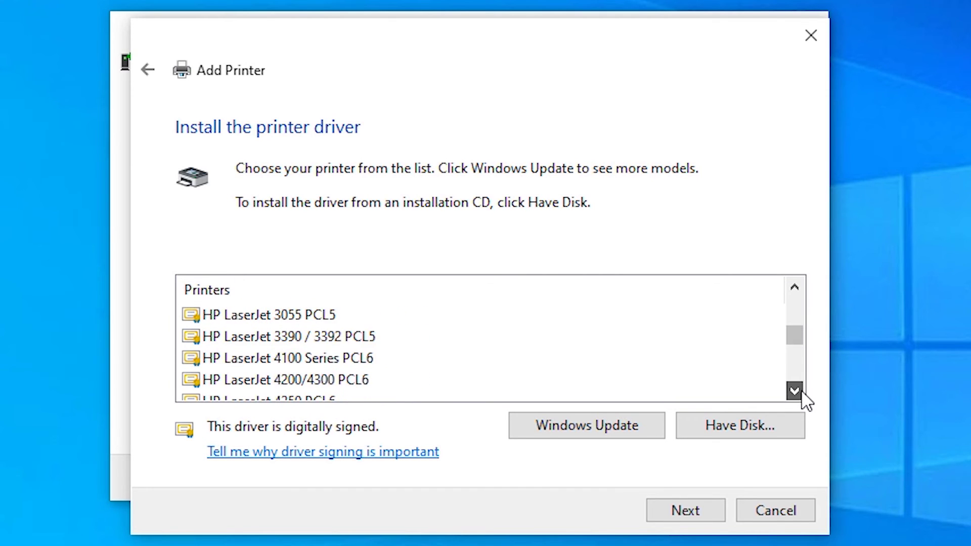
pyautogui.click(801, 393)
pyautogui.click(801, 392)
pyautogui.click(801, 393)
pyautogui.click(801, 392)
pyautogui.click(801, 392)
pyautogui.click(802, 392)
pyautogui.click(802, 392)
pyautogui.click(801, 393)
pyautogui.click(801, 393)
pyautogui.click(801, 392)
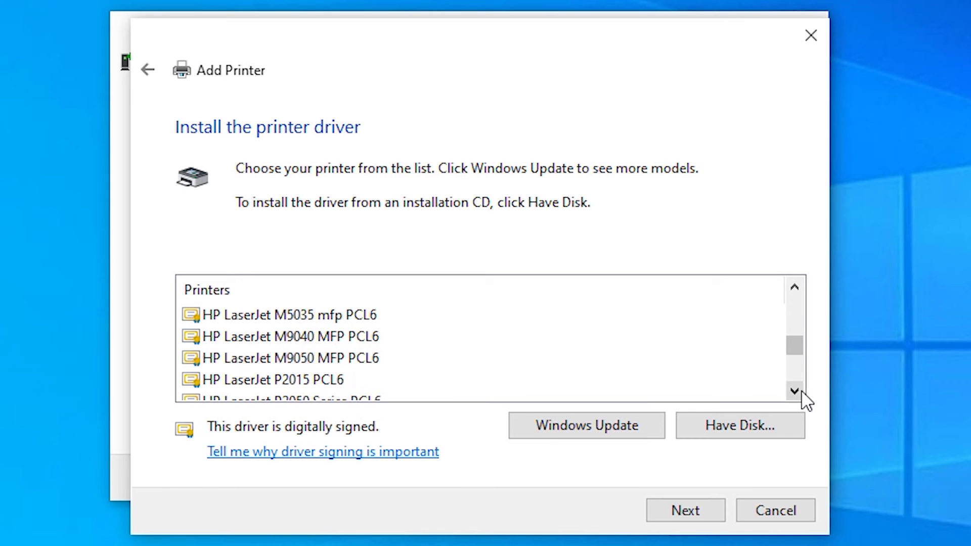
pyautogui.click(801, 392)
pyautogui.click(801, 393)
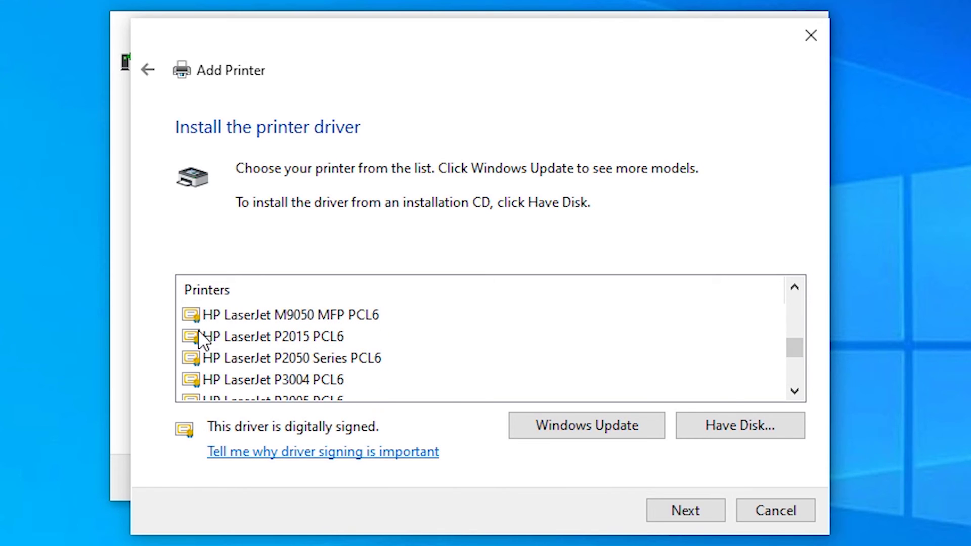
pyautogui.click(257, 342)
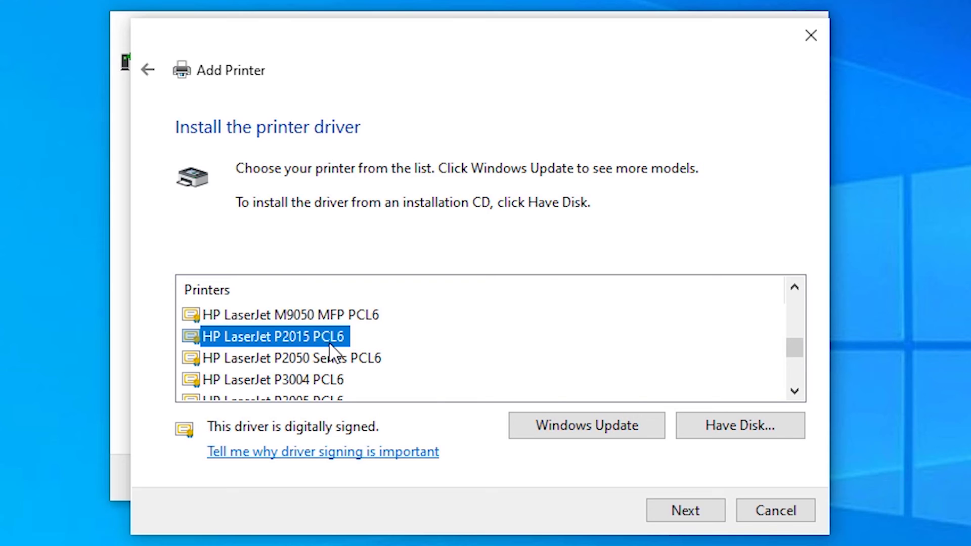
pyautogui.click(708, 510)
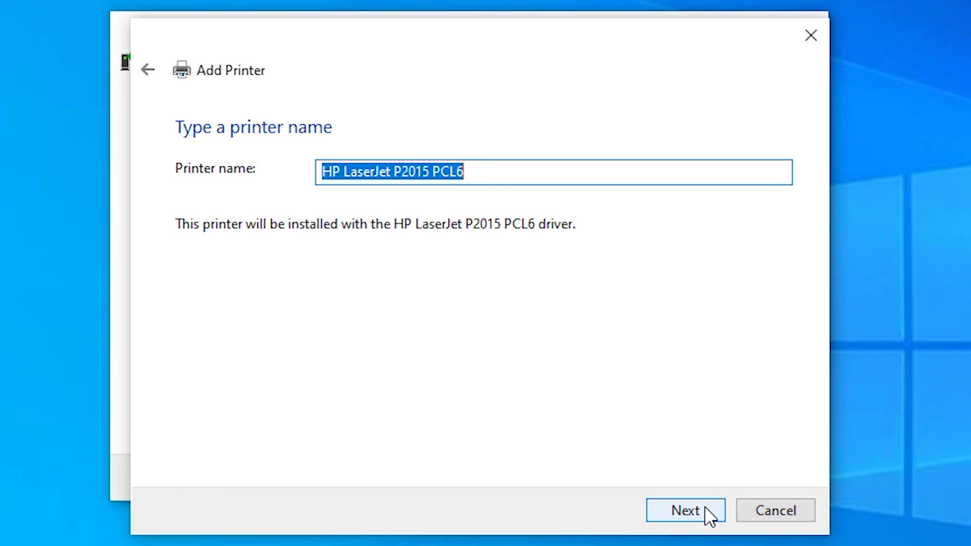
pyautogui.click(706, 509)
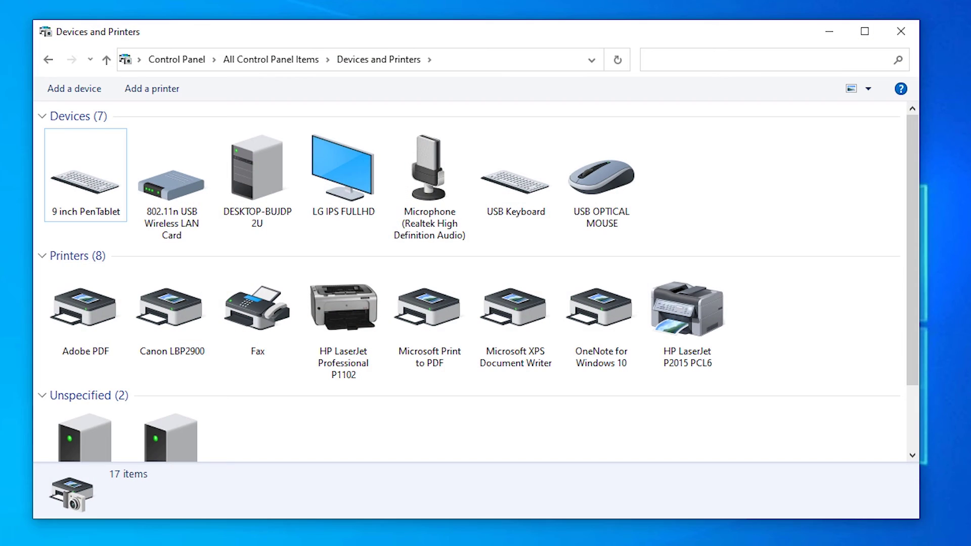
# Select the new HP LaserJet P2015 PCL6 icon under Printers in Devices and Printers.
pyautogui.click(719, 329)
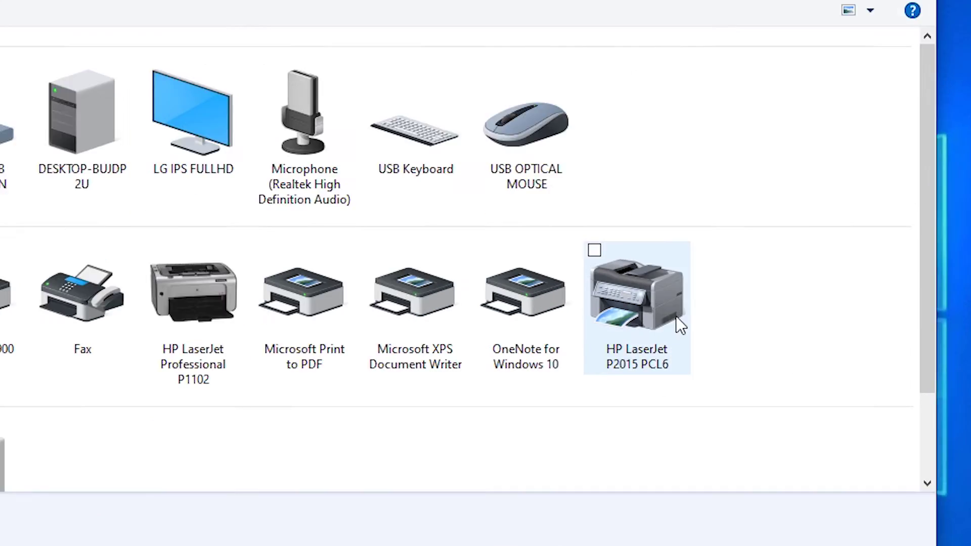